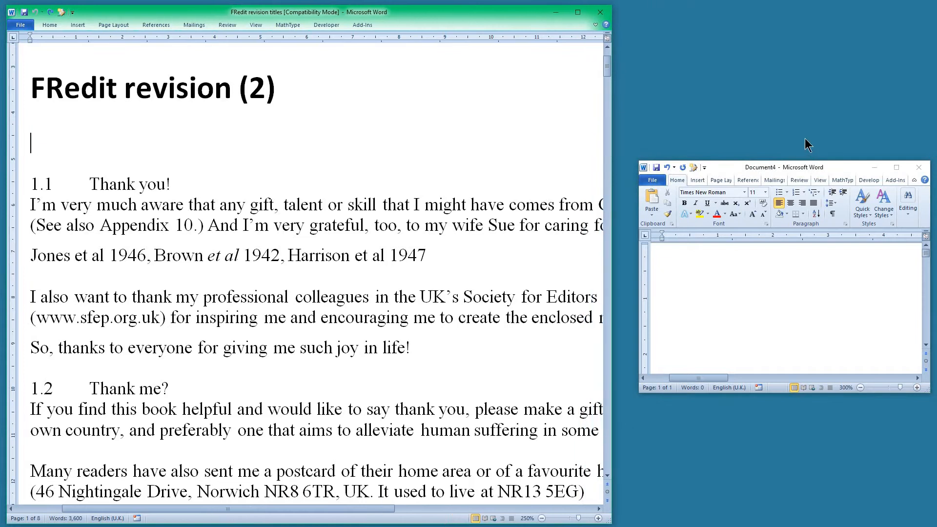
# - Place the blank document next to the main text and enter the script line e|eeee followed by a blank line
pyautogui.moveTo(786, 166); pyautogui.dragTo(768, 166)
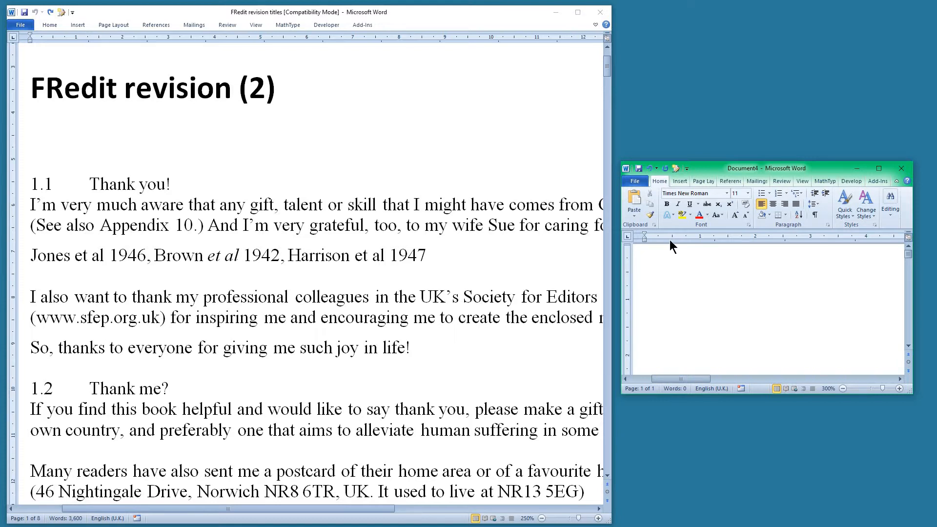
pyautogui.write('e')
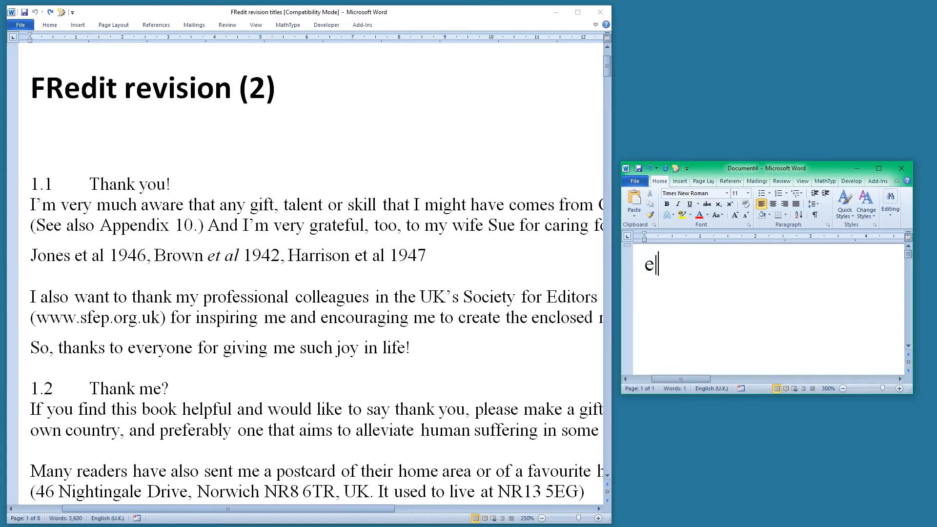
pyautogui.write('|eeee')
pyautogui.press('Return')
pyautogui.press('Return')
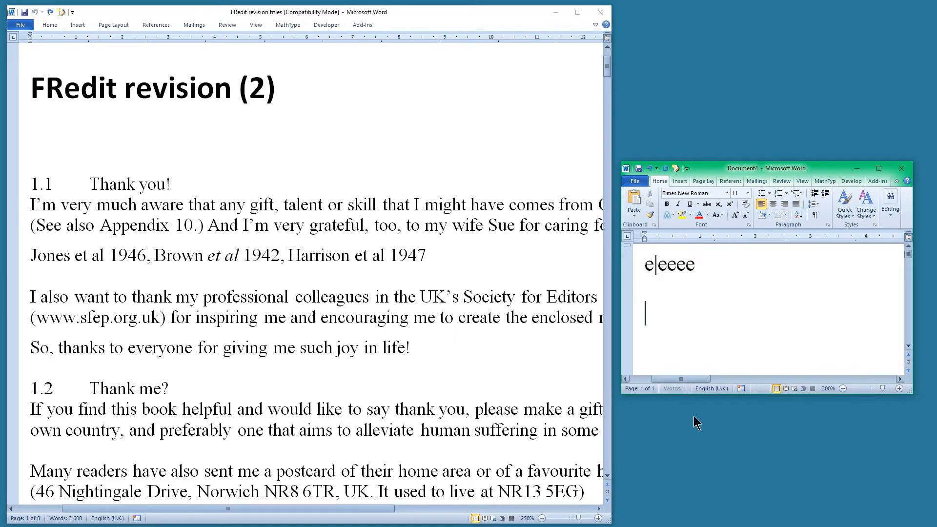
pyautogui.moveTo(680, 379); pyautogui.dragTo(675, 379)
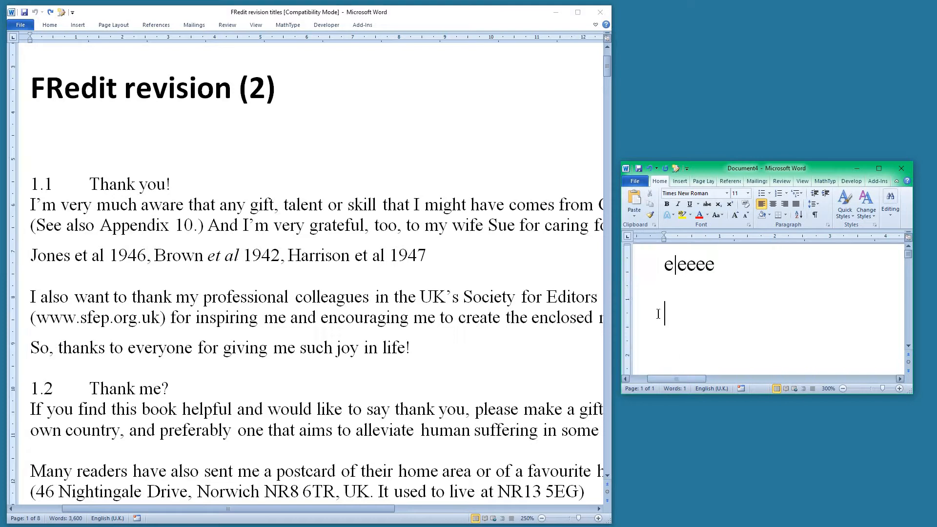
# - Italicise the e|eeee script line and run the FRedit macro on the FRedit revision titles document
pyautogui.click(642, 271)
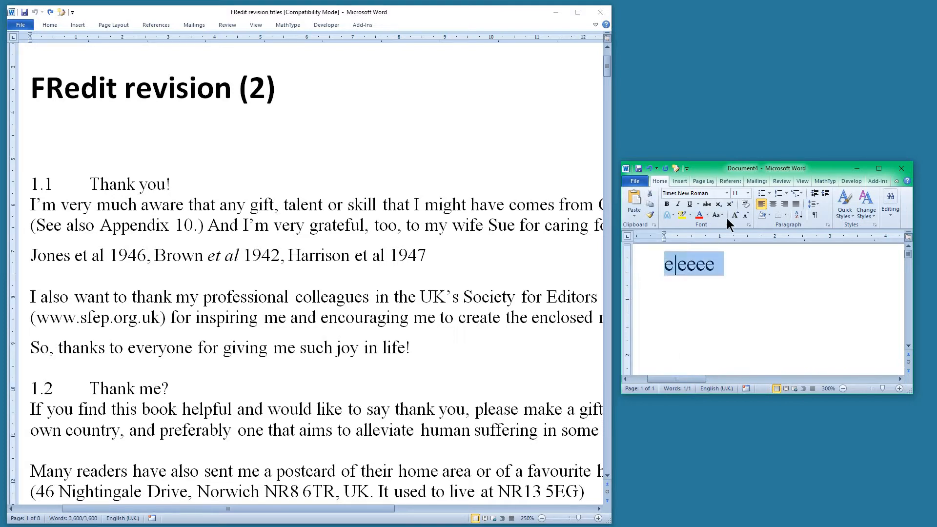
pyautogui.click(679, 205)
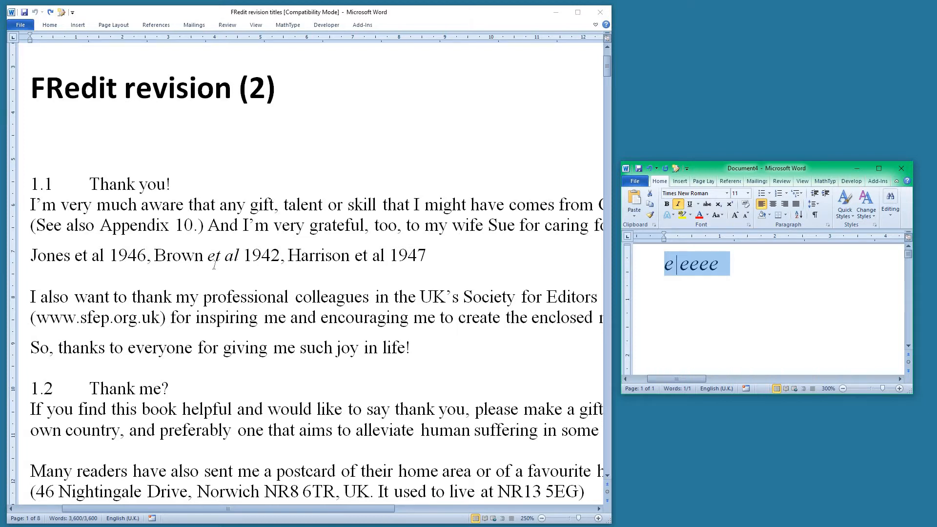
pyautogui.hotkey('alt', 'Tab')
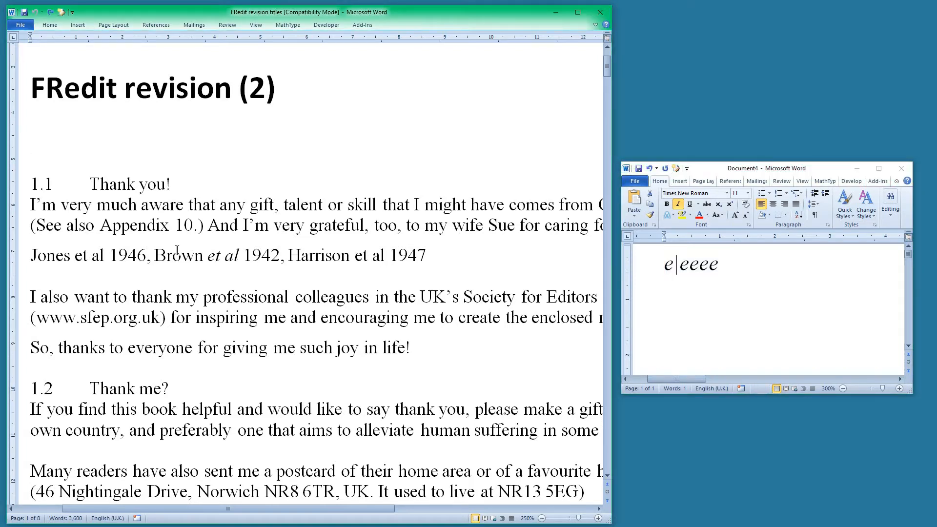
pyautogui.hotkey('ctrl', 'alt', 'f')
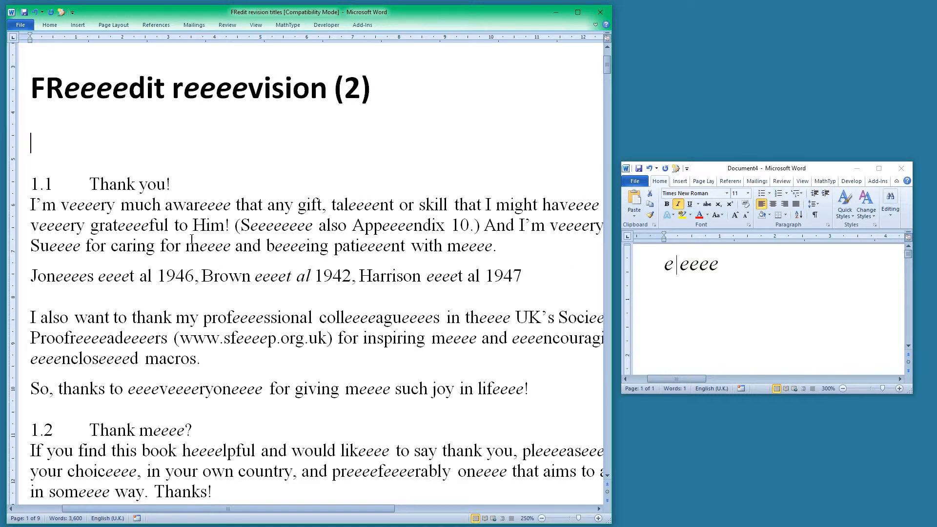
# - Undo the italic eeee replacements in the FRedit revision titles document
pyautogui.click(191, 239)
pyautogui.hotkey('ctrl', 'z')
pyautogui.click(418, 239)
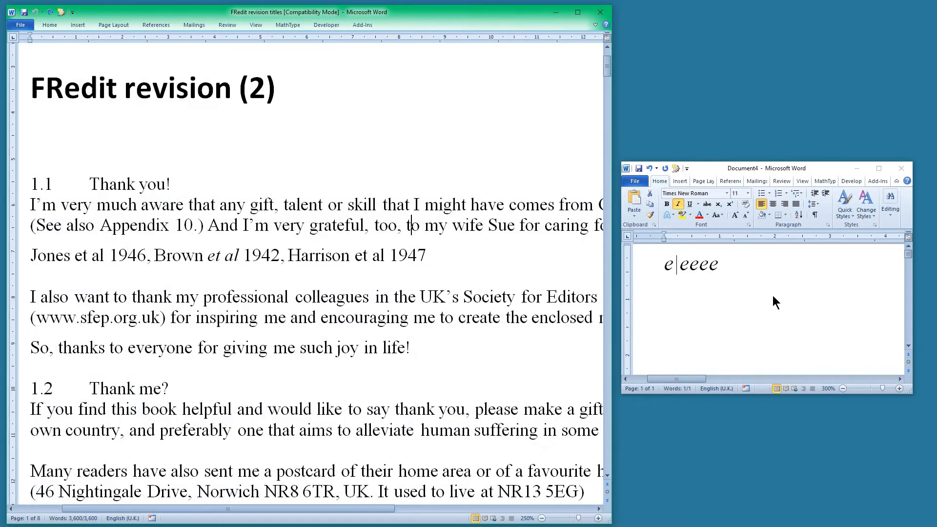
# - Remove the italics from the e|eeee script line and format it as subscript
pyautogui.click(736, 286)
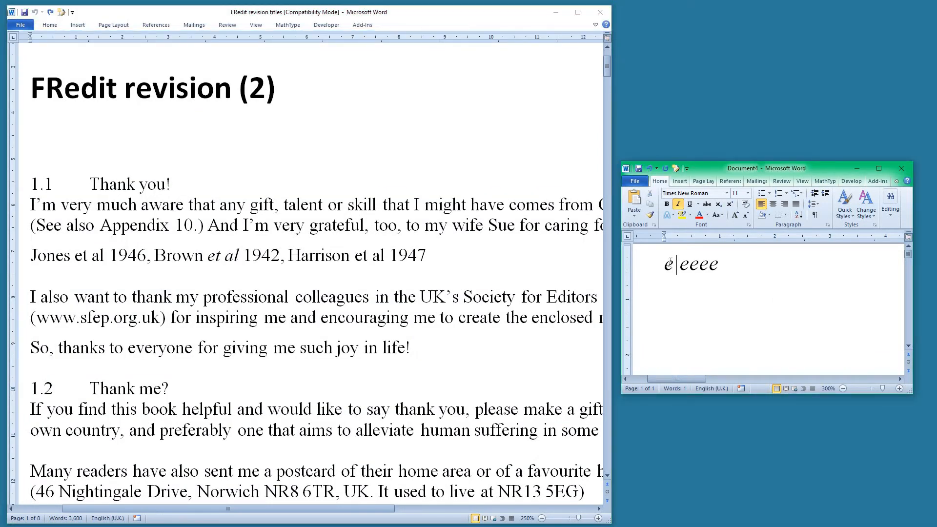
pyautogui.click(640, 265)
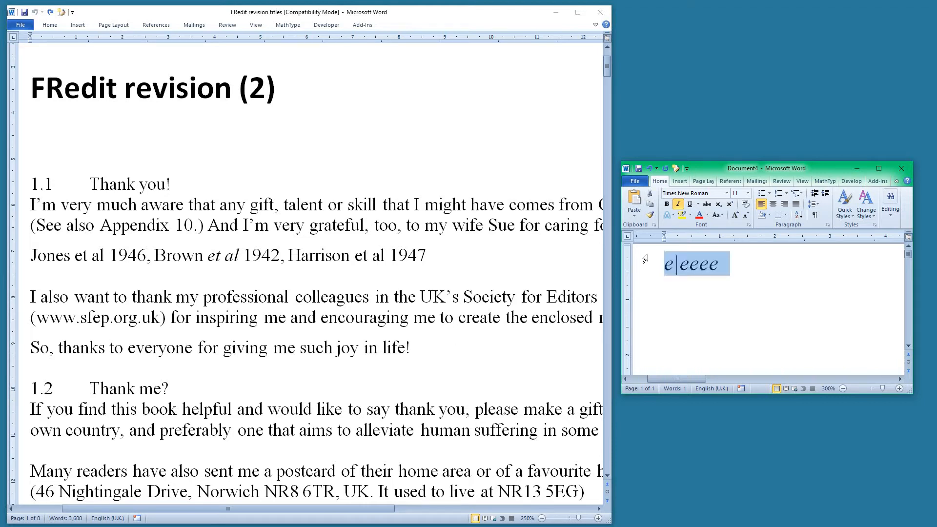
pyautogui.click(678, 204)
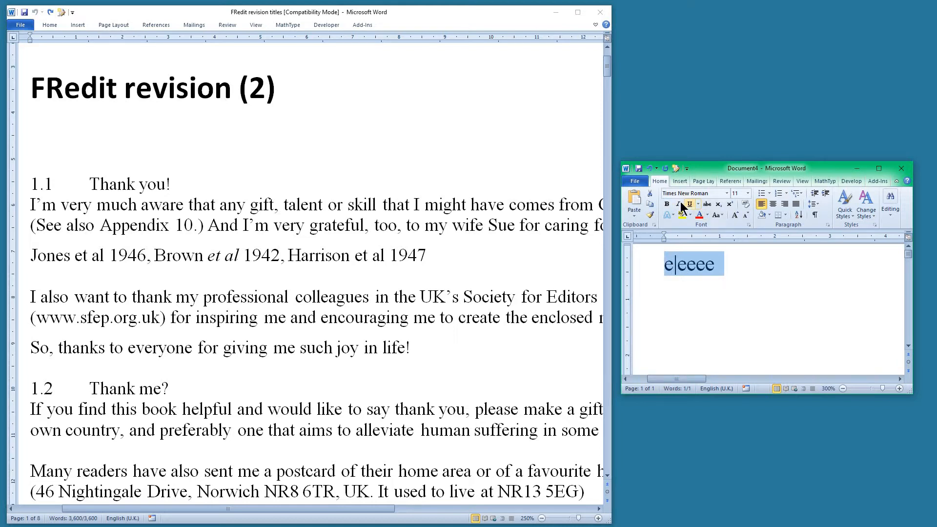
pyautogui.click(720, 204)
pyautogui.click(673, 293)
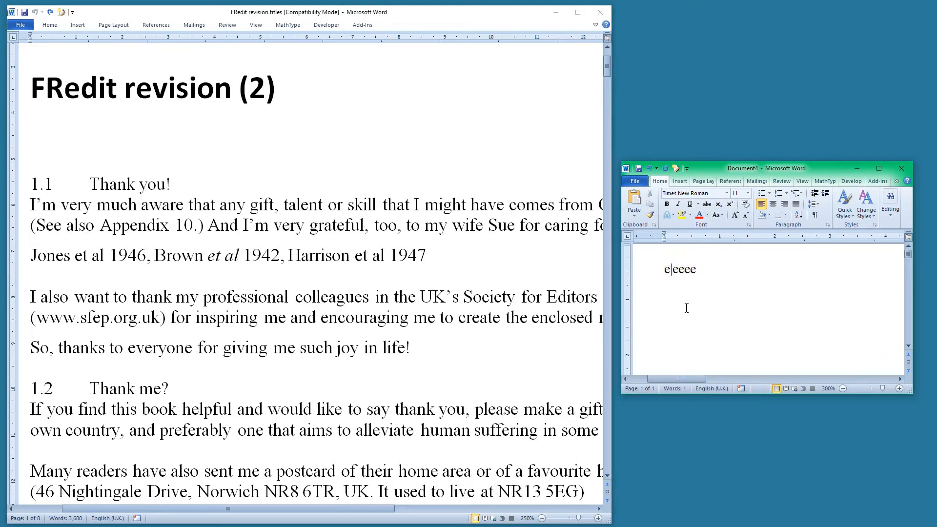
# - Add the script line a|aaa below e|eeee and format it as superscript
pyautogui.write('a|')
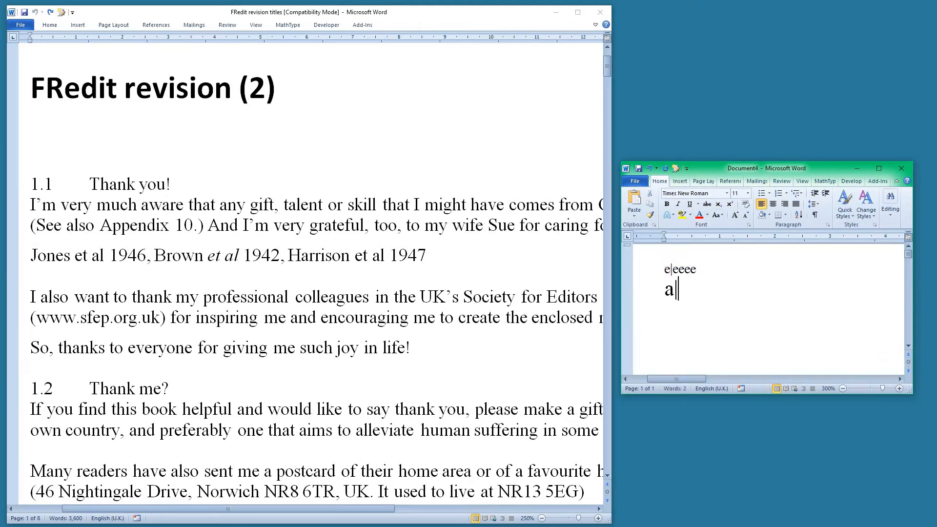
pyautogui.write('aaa')
pyautogui.click(639, 293)
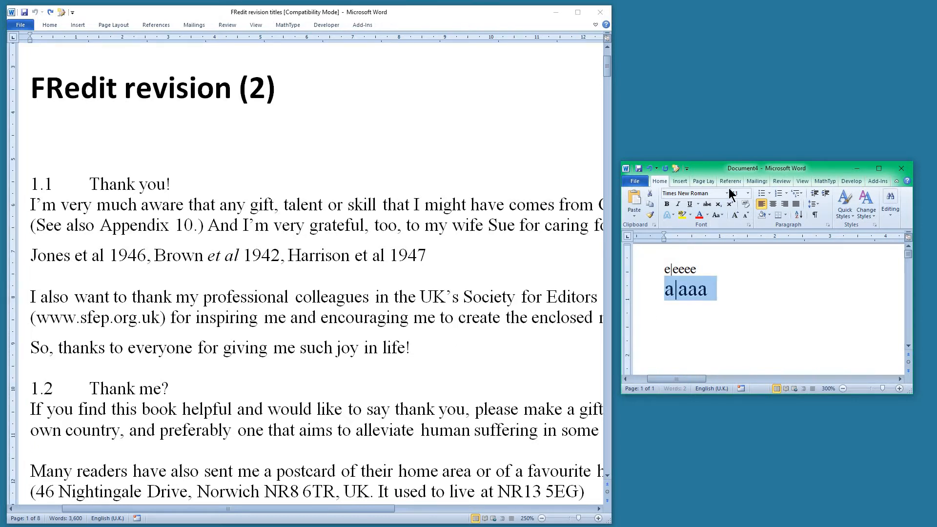
pyautogui.click(731, 203)
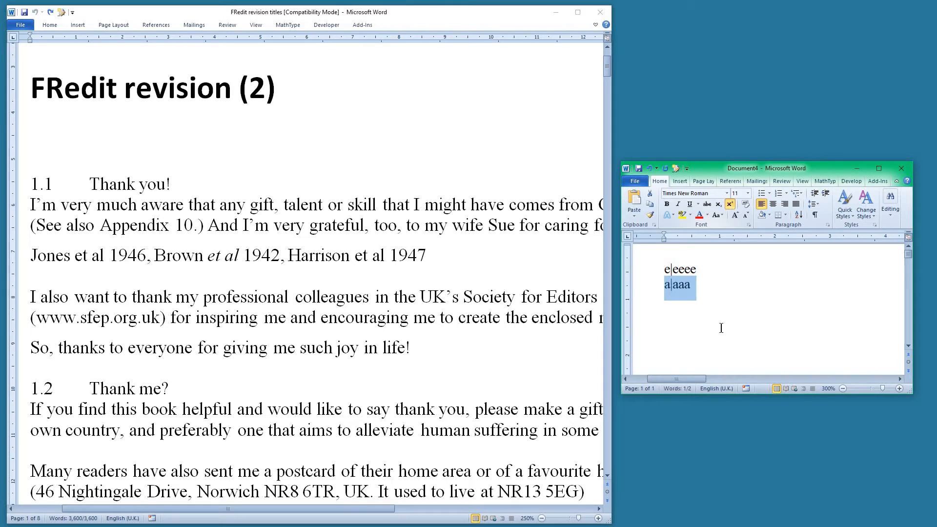
# - Highlight the a|aaa script line in green and the e|eeee script line in yellow
pyautogui.hotkey('ctrl', 'alt', 'h')
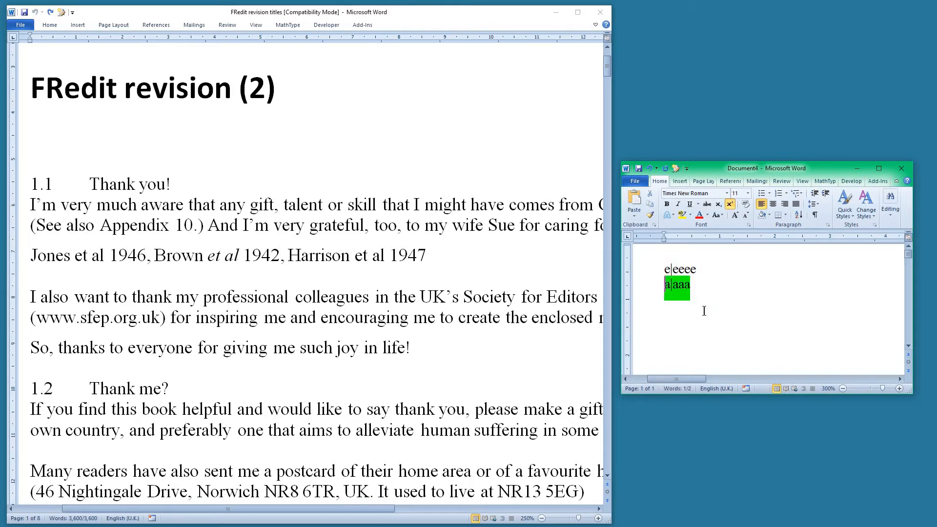
pyautogui.click(639, 277)
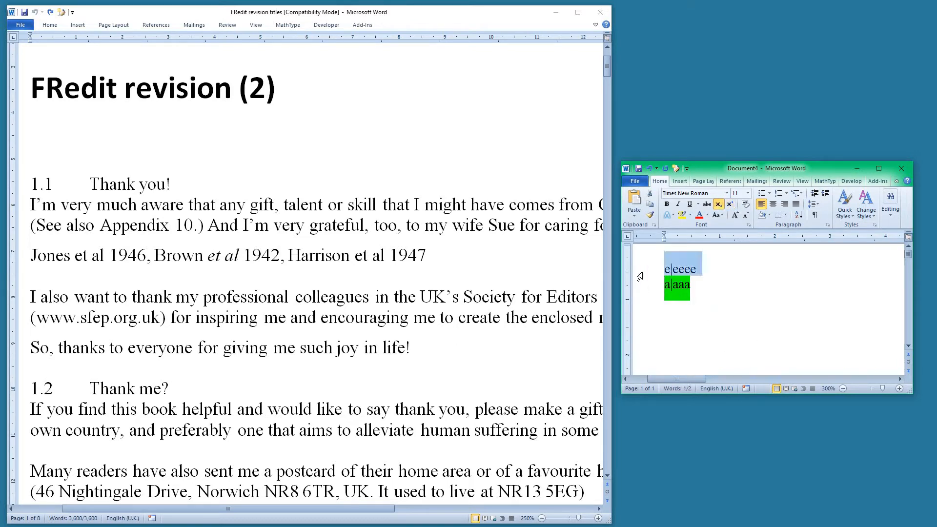
pyautogui.hotkey('ctrl', 'alt', 'h')
pyautogui.hotkey('ctrl', 'alt', 'h')
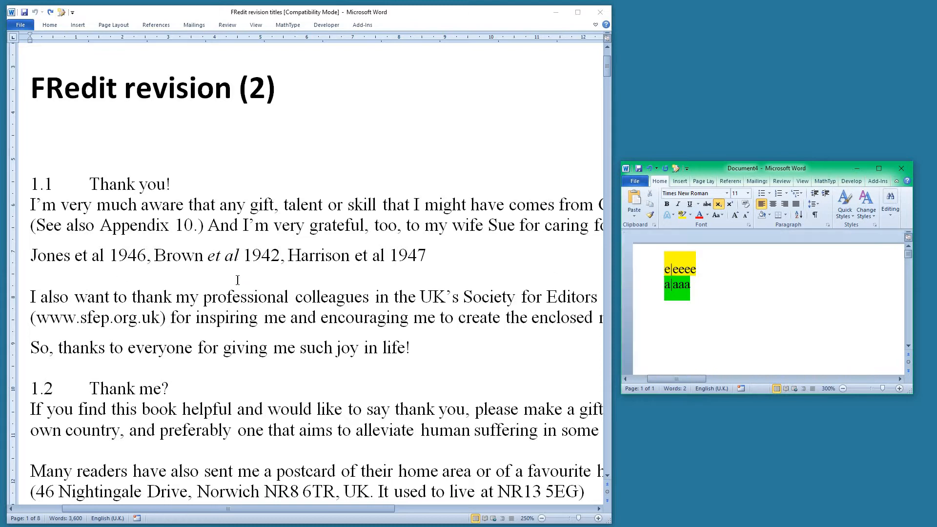
# - Run the FRedit macro on the main text with both highlighted script lines, and undo its replacements
pyautogui.click(236, 279)
pyautogui.click(191, 254)
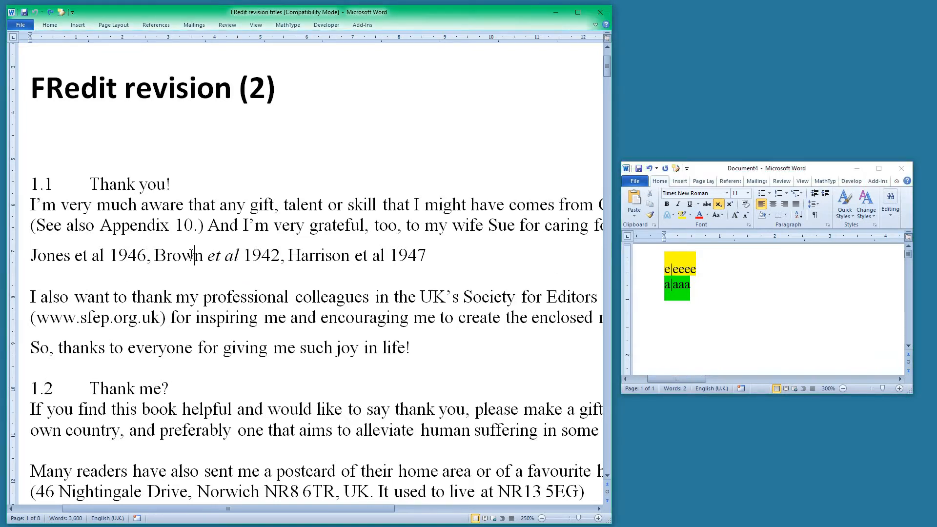
pyautogui.hotkey('ctrl', 'alt', 'f')
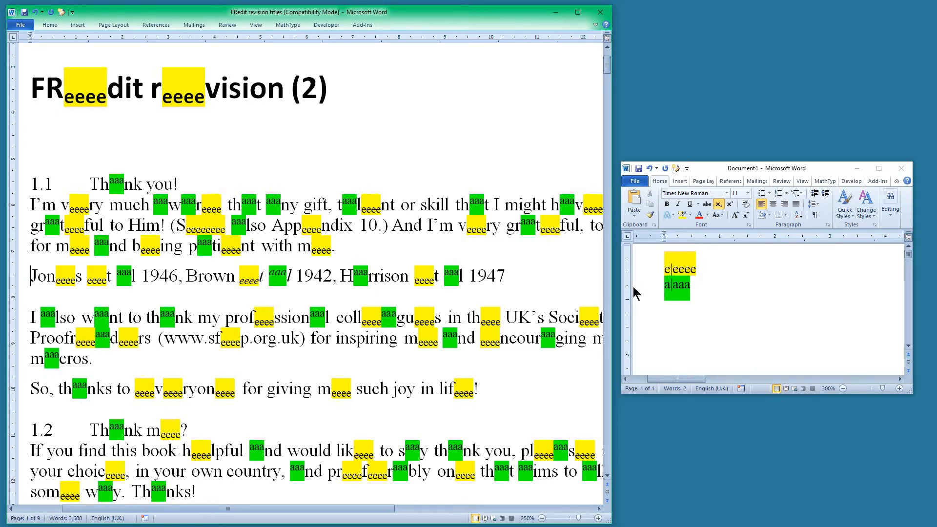
pyautogui.hotkey('ctrl', 'z')
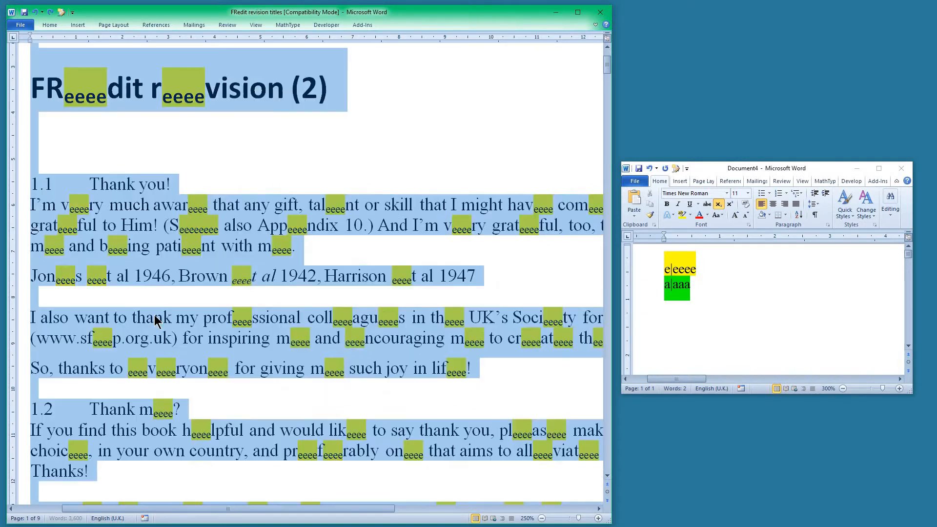
# - Replace both script lines in the small document with the wildcard line ~([0-9]).([0-9])*^13|^&
pyautogui.click(737, 277)
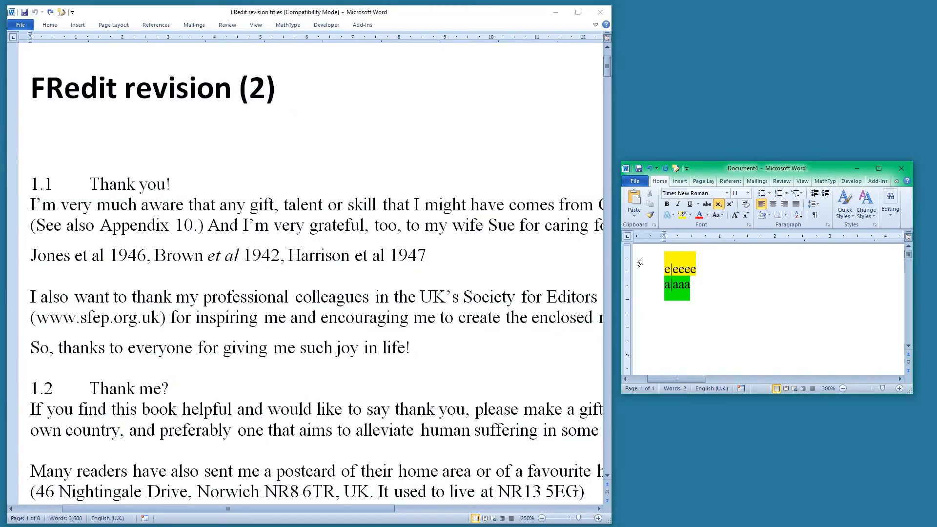
pyautogui.moveTo(642, 272); pyautogui.dragTo(643, 293)
pyautogui.press('Delete')
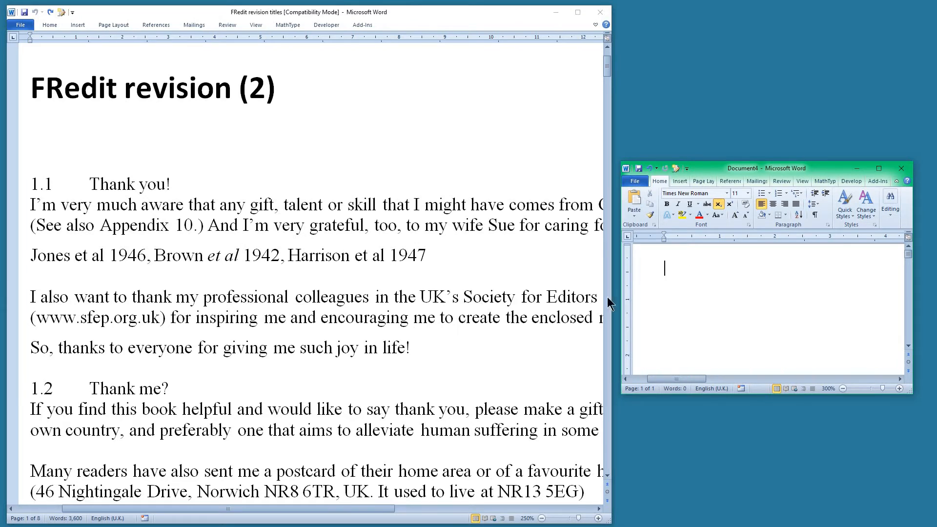
pyautogui.hotkey('alt', 'Tab')
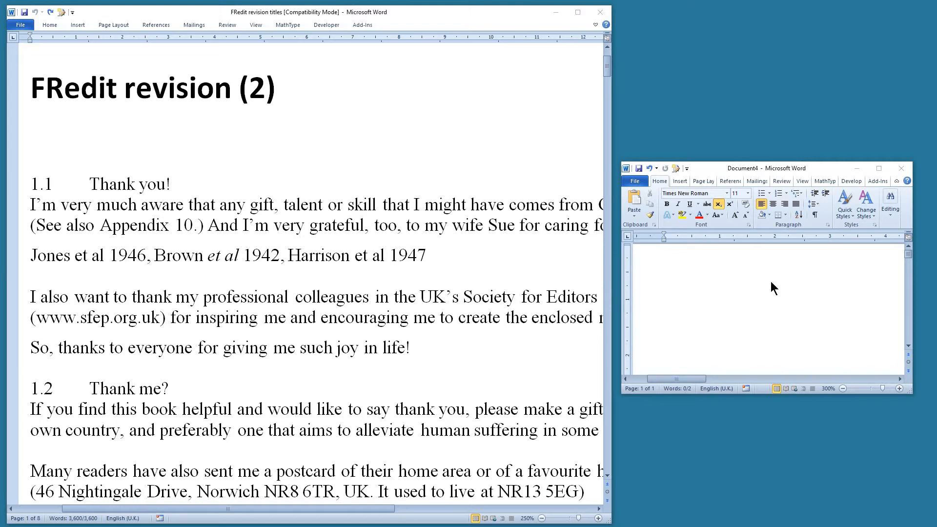
pyautogui.click(686, 261)
pyautogui.write('~([0-9]).([0-9])*^13|^&')
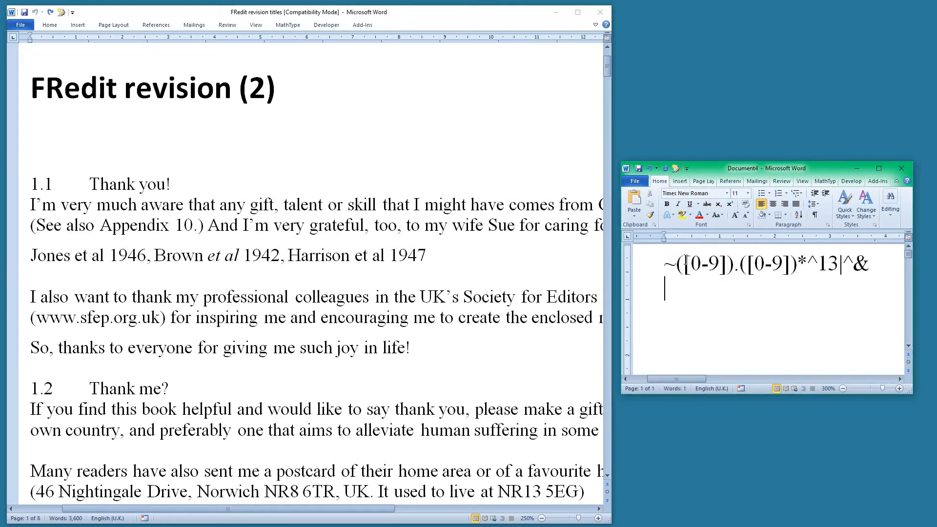
# - Highlight the whole wildcard script line in green
pyautogui.click(647, 271)
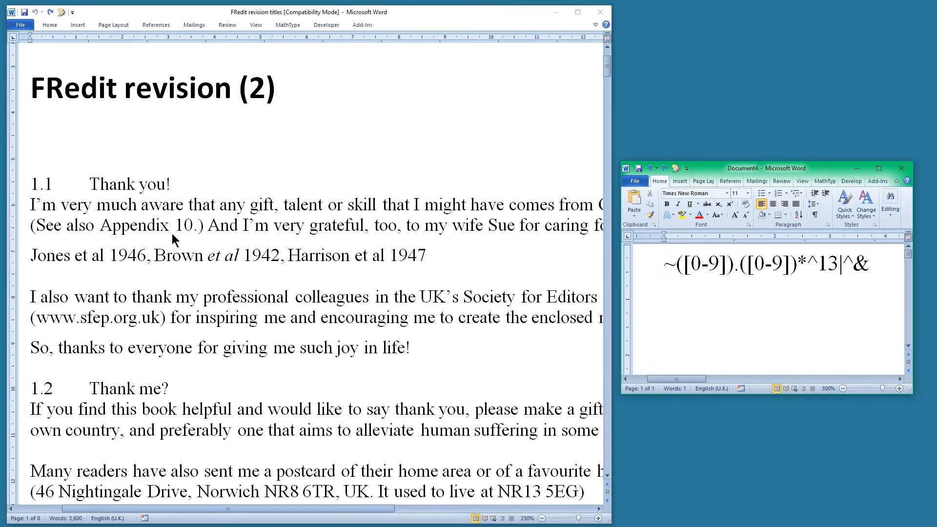
pyautogui.click(20, 186)
pyautogui.click(20, 186)
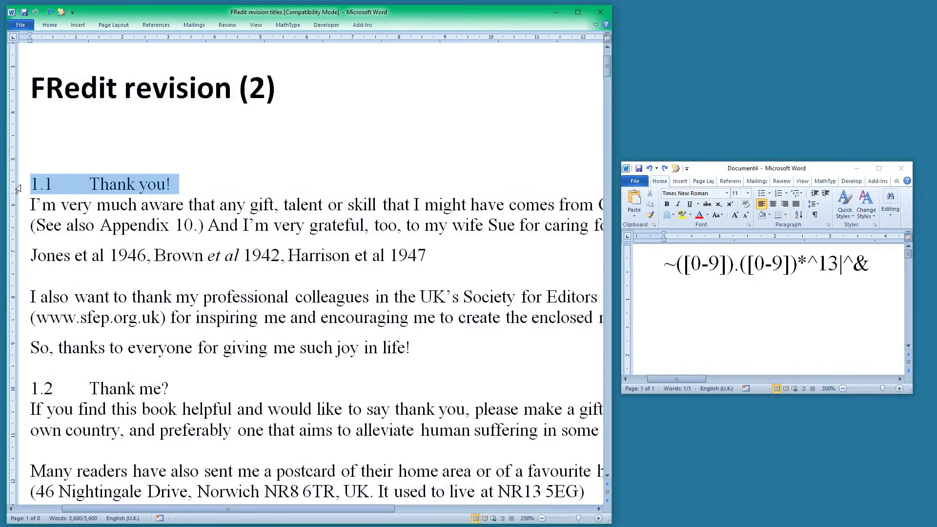
pyautogui.click(120, 183)
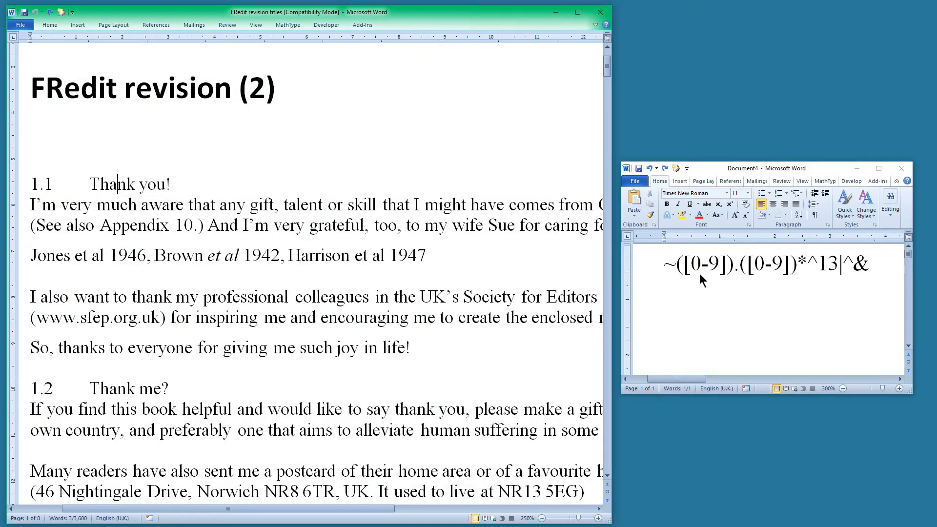
pyautogui.click(751, 265)
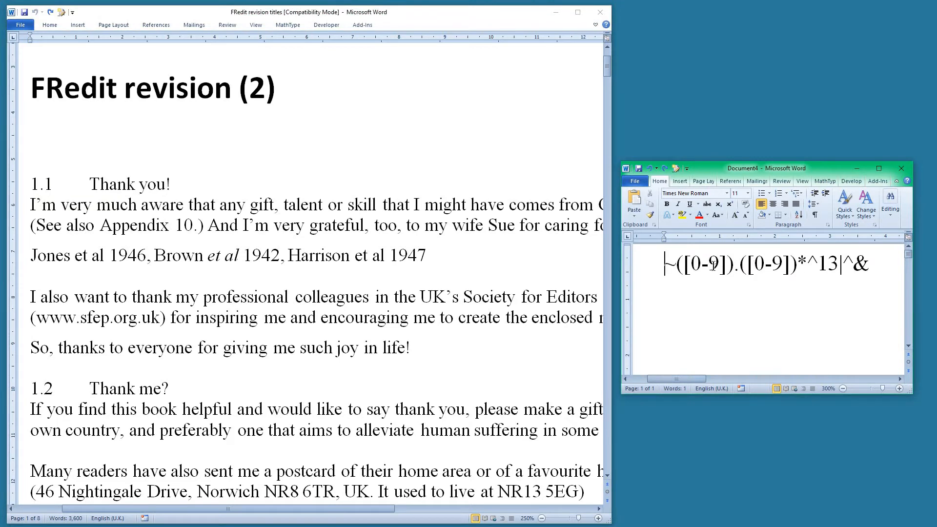
pyautogui.click(642, 270)
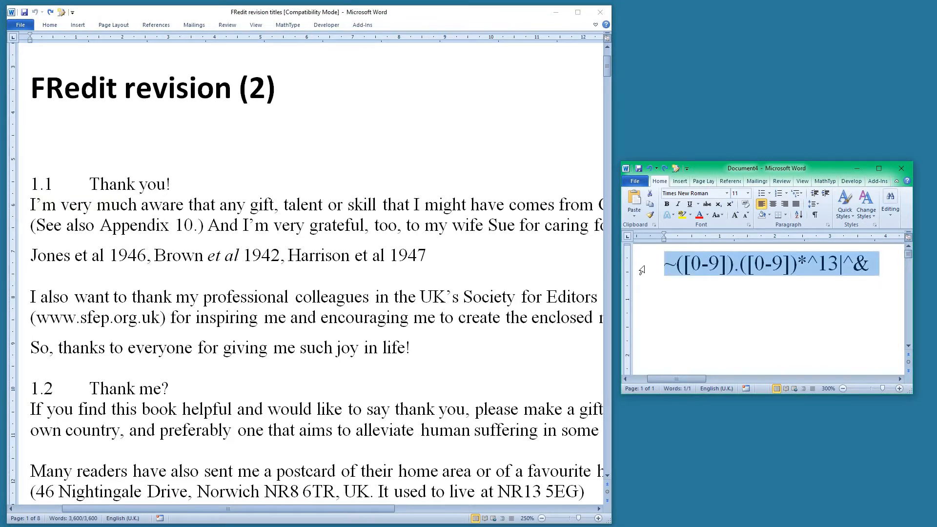
pyautogui.hotkey('ctrl', 'alt', 'h')
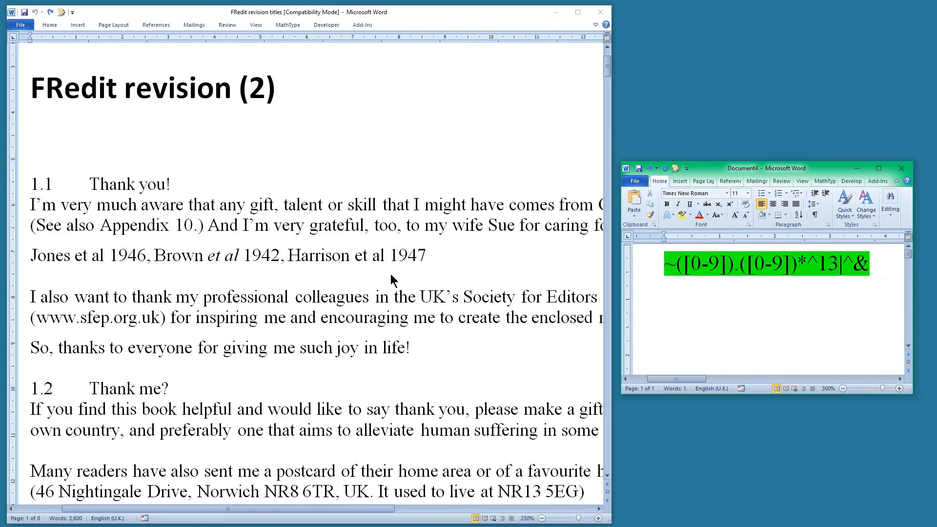
# - Run the FRedit macro to highlight the numbered headings in the main text, and undo the highlighting
pyautogui.click(117, 185)
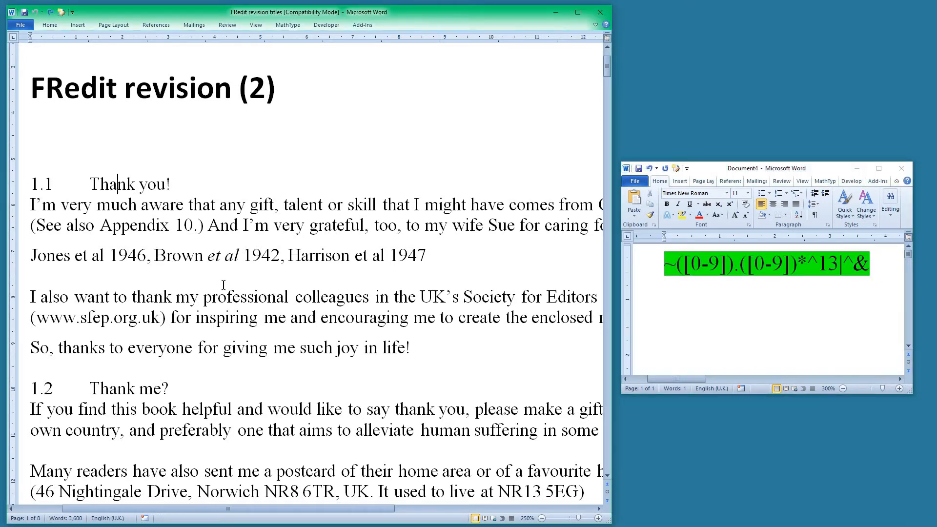
pyautogui.hotkey('ctrl', 'alt', 'f')
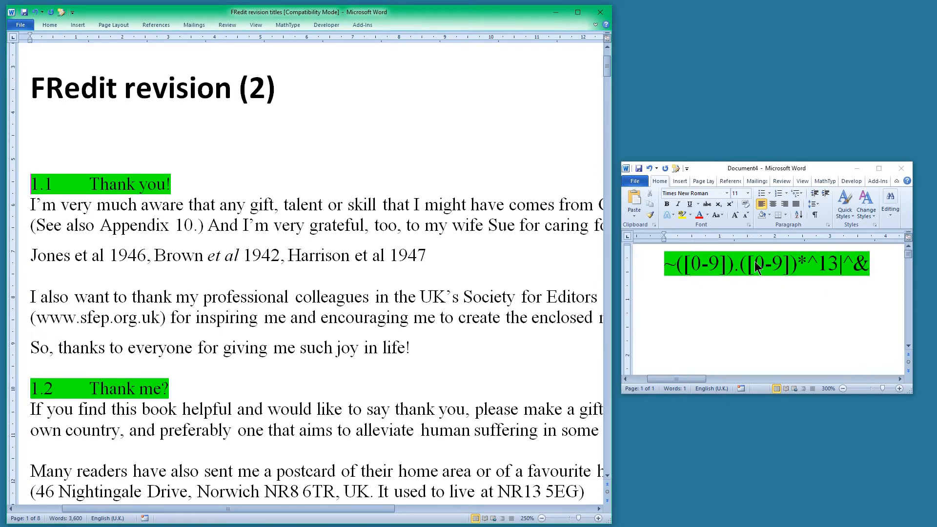
pyautogui.click(108, 224)
pyautogui.hotkey('ctrl', 'z')
pyautogui.click(109, 224)
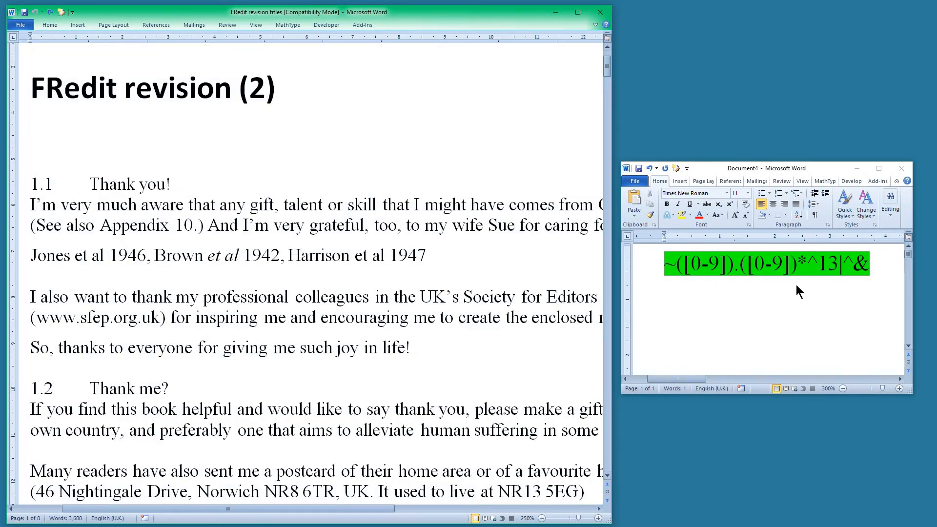
# - Remove the green highlighting from the whole wildcard script line and make the line bold and italic
pyautogui.click(672, 281)
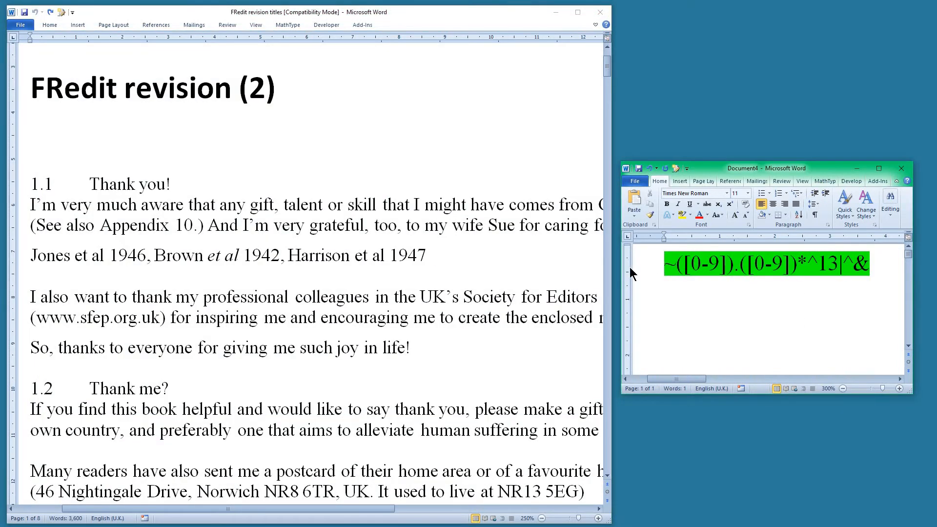
pyautogui.click(641, 276)
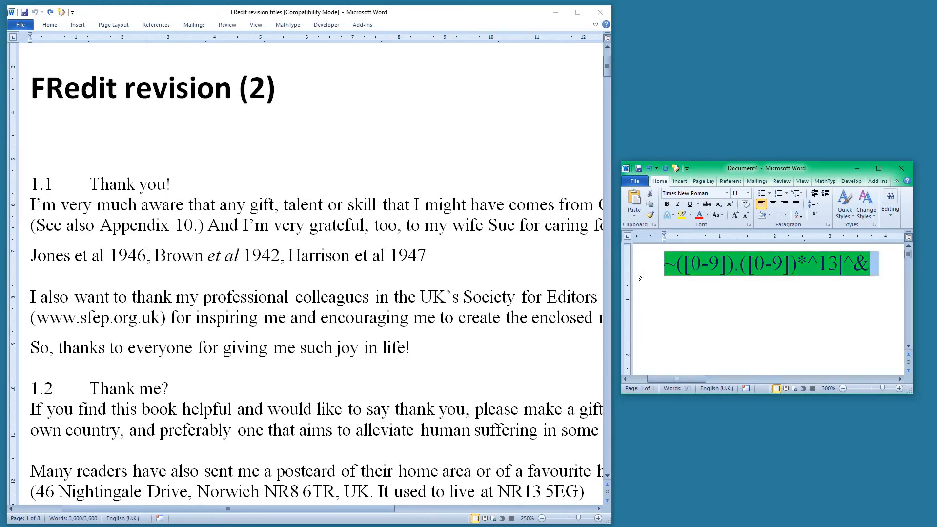
pyautogui.hotkey('ctrl', 'alt', 'h')
pyautogui.click(642, 276)
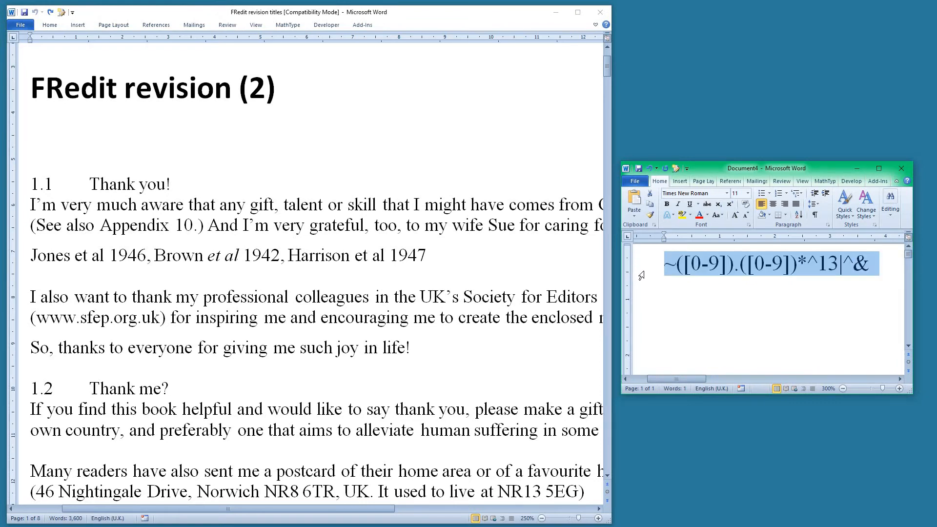
pyautogui.hotkey('ctrl', 'b')
pyautogui.click(678, 205)
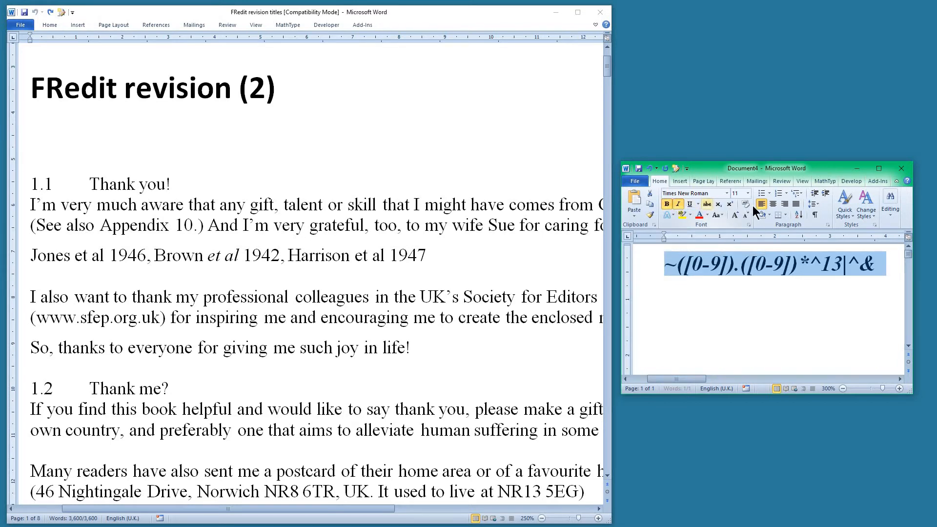
# - Set the wildcard script line's font to Arial, size 16, in standard red
pyautogui.click(728, 193)
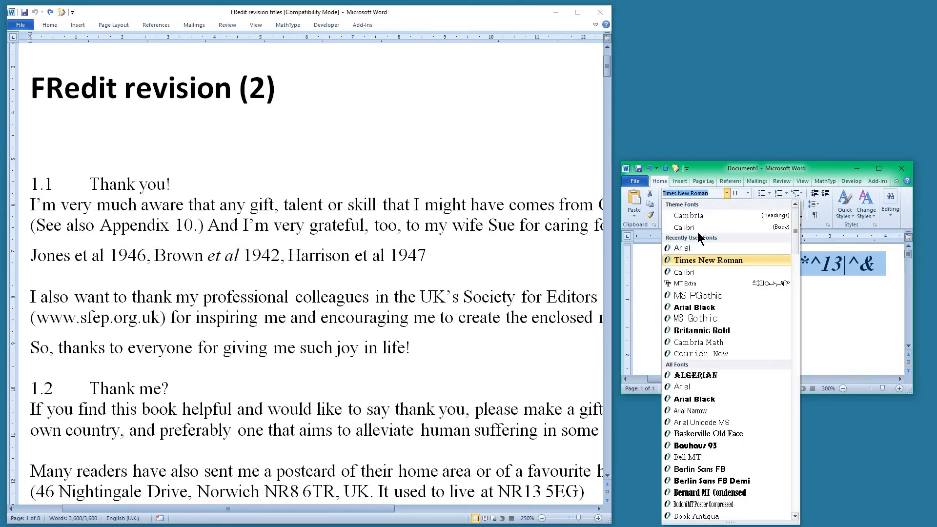
pyautogui.click(694, 249)
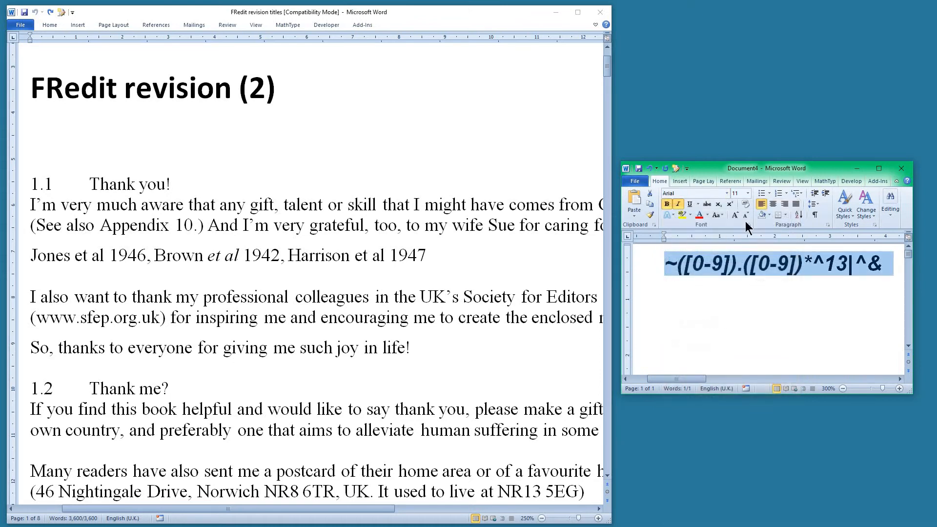
pyautogui.click(749, 192)
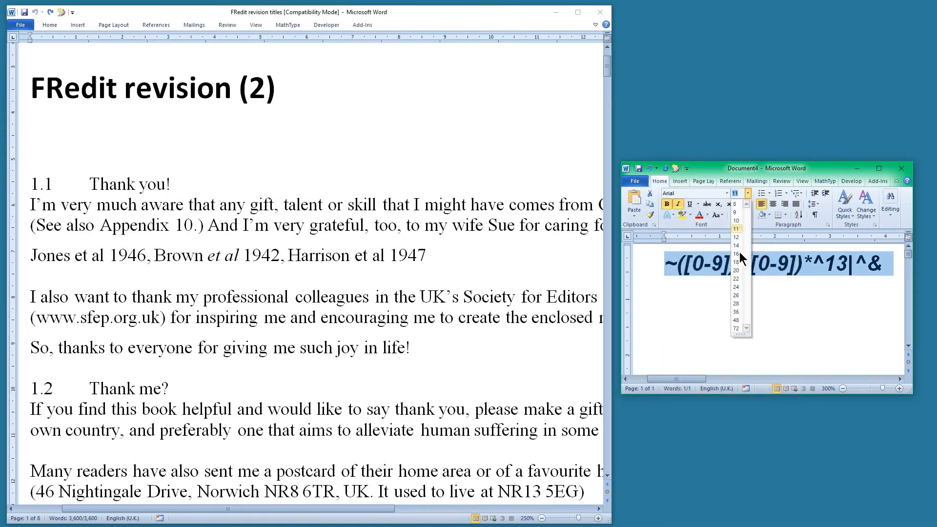
pyautogui.click(737, 253)
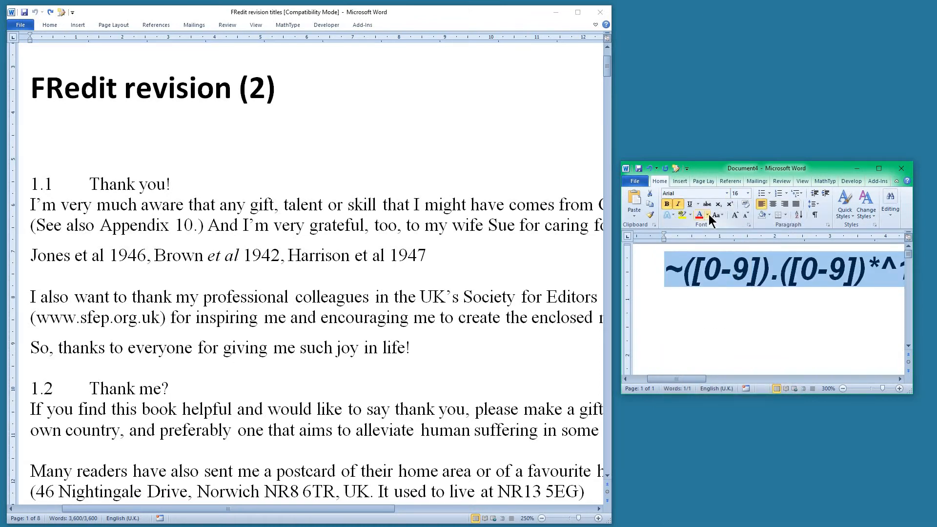
pyautogui.click(708, 215)
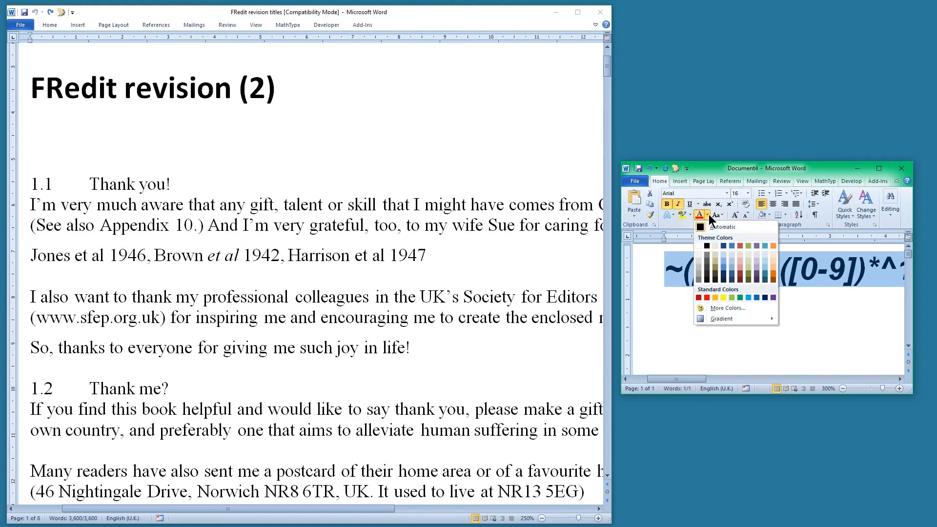
pyautogui.click(706, 297)
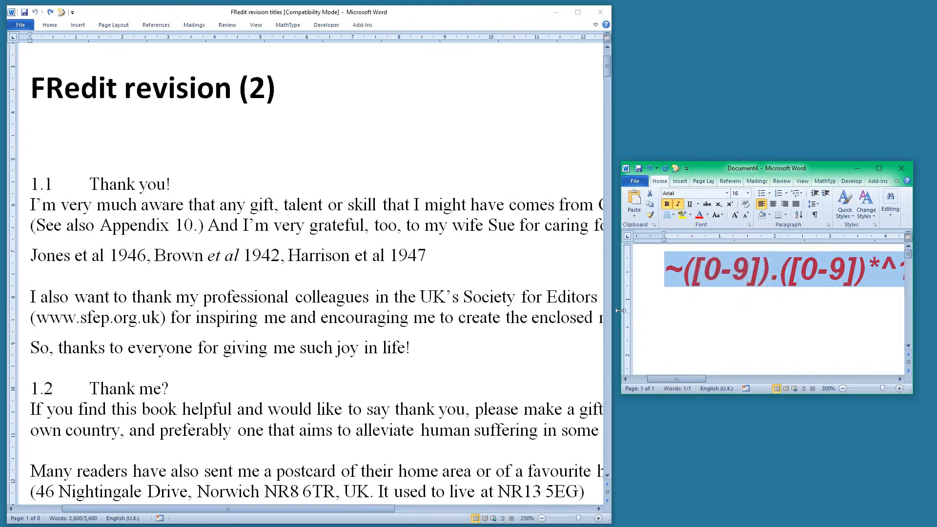
# - Widen the script document's window to show the full line, and run the FRedit macro on the main text to format its numbered headings
pyautogui.moveTo(622, 310); pyautogui.dragTo(558, 310)
pyautogui.click(140, 277)
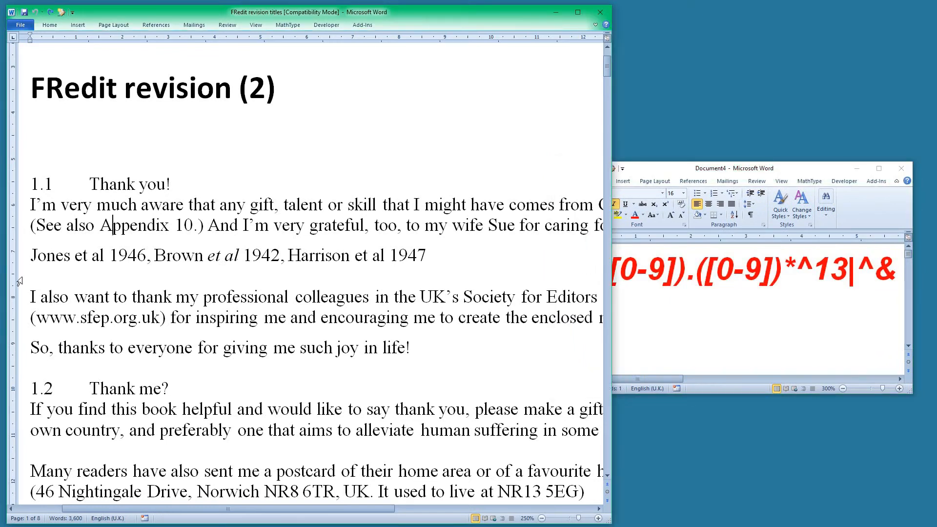
pyautogui.hotkey('ctrl', 'alt', 'f')
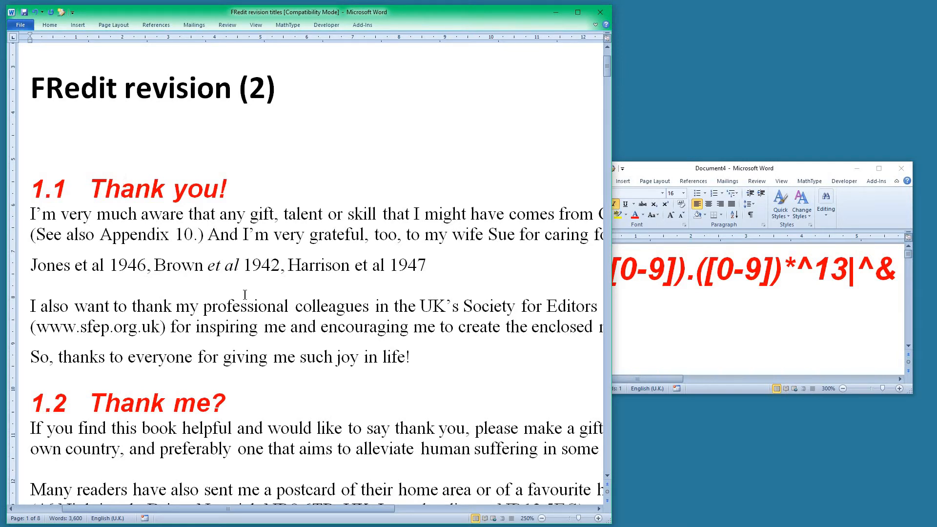
# - Replace the wildcard script line with et al^32|et al.^32, highlighted in yellow with the replacement part in italics
pyautogui.click(771, 172)
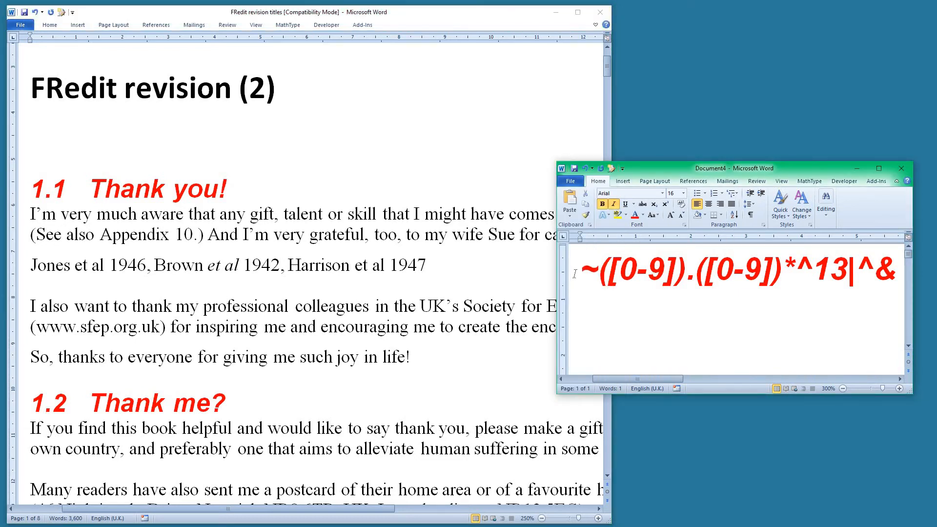
pyautogui.hotkey('ctrl', 'a')
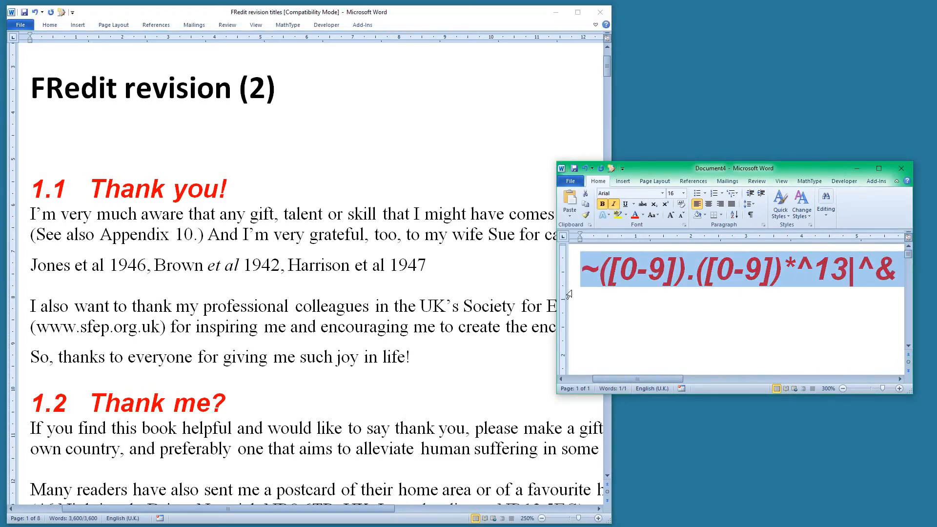
pyautogui.press('Delete')
pyautogui.hotkey('alt', 'Tab')
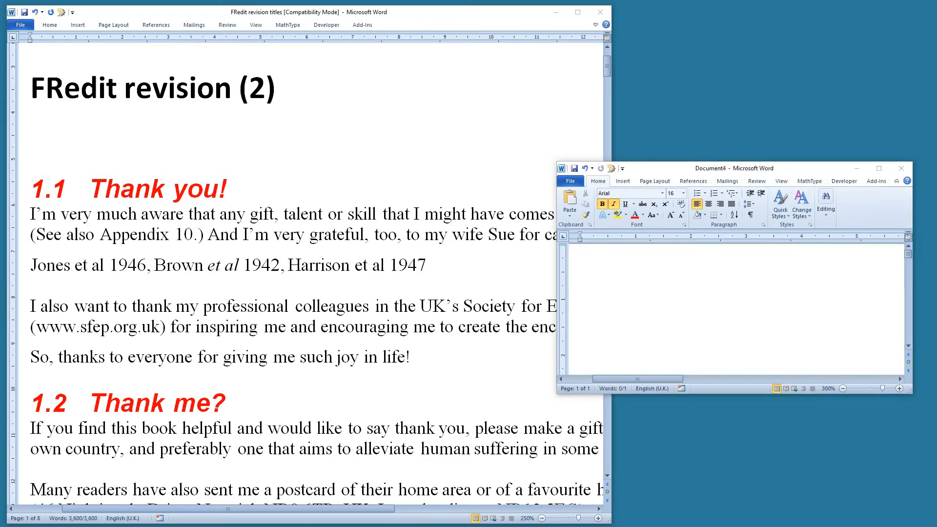
pyautogui.click(662, 267)
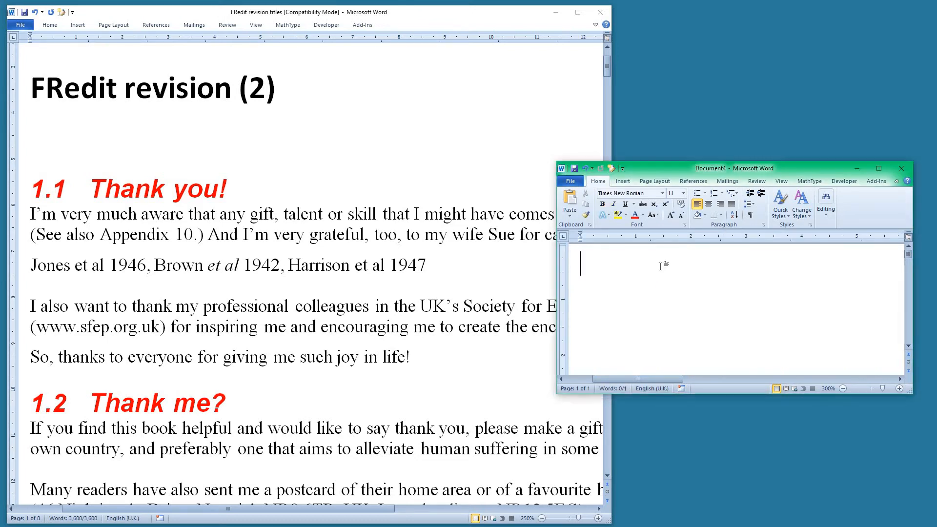
pyautogui.write('et al^32|et al.^32')
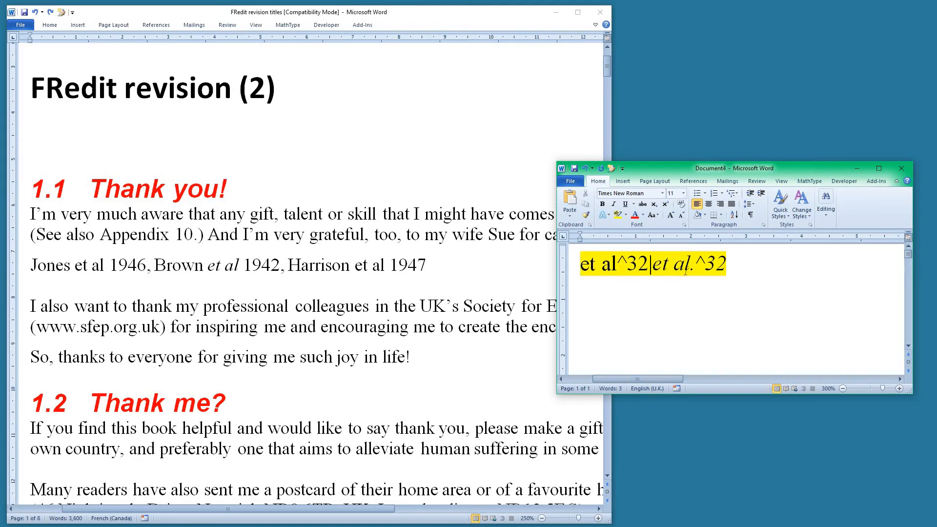
# - Select the line of et al citations in the main text, and move the script document's window slightly away from the text
pyautogui.click(211, 359)
pyautogui.click(18, 272)
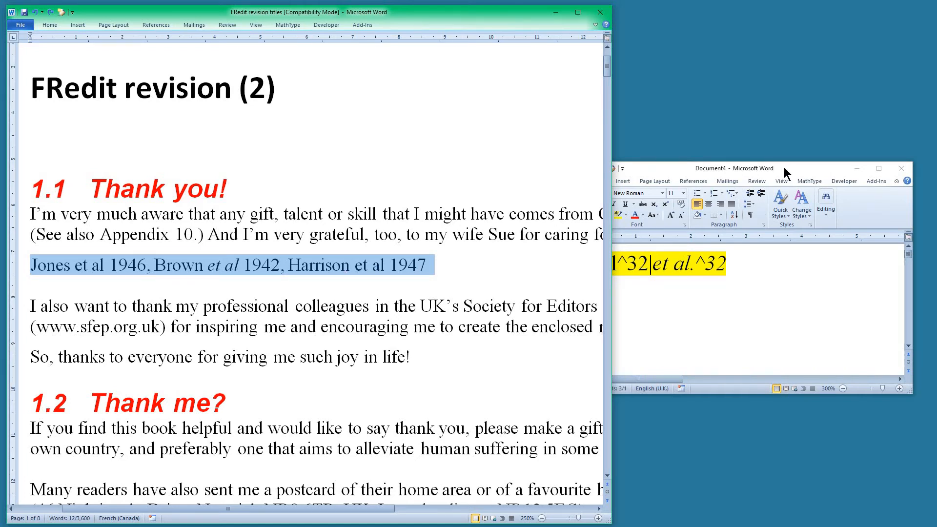
pyautogui.moveTo(784, 167); pyautogui.dragTo(803, 166)
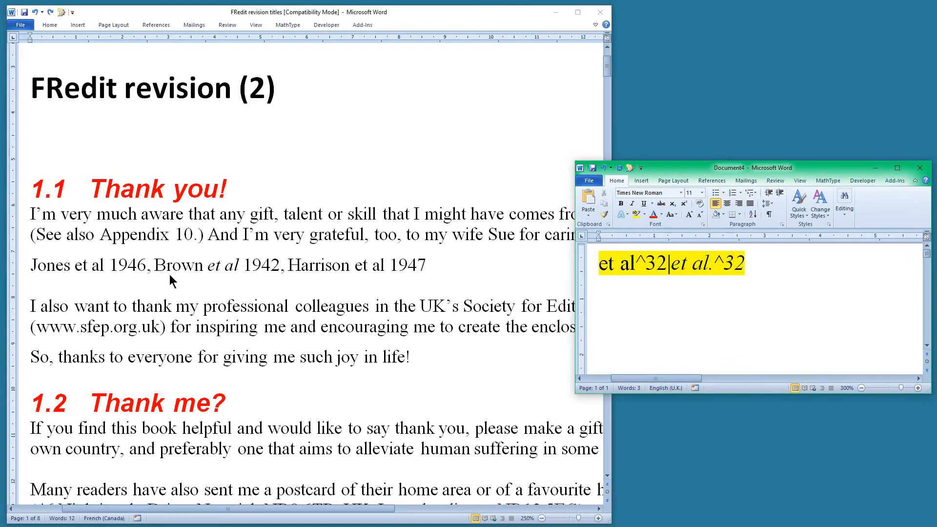